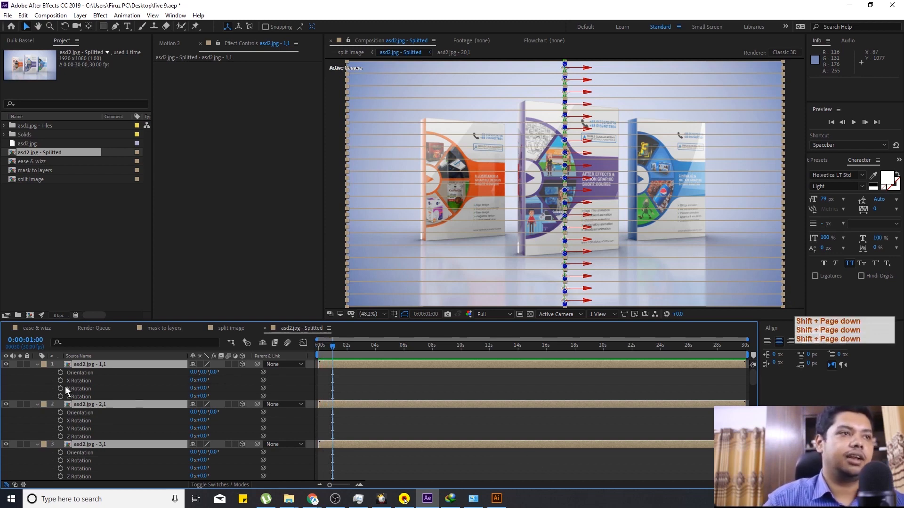
- Keyframe Y Rotation on all the selected strip layers: 0° at 0:00:01:00 and 90° at 0:00:00:20
{"action": "left_click", "coordinate": [59, 389]}
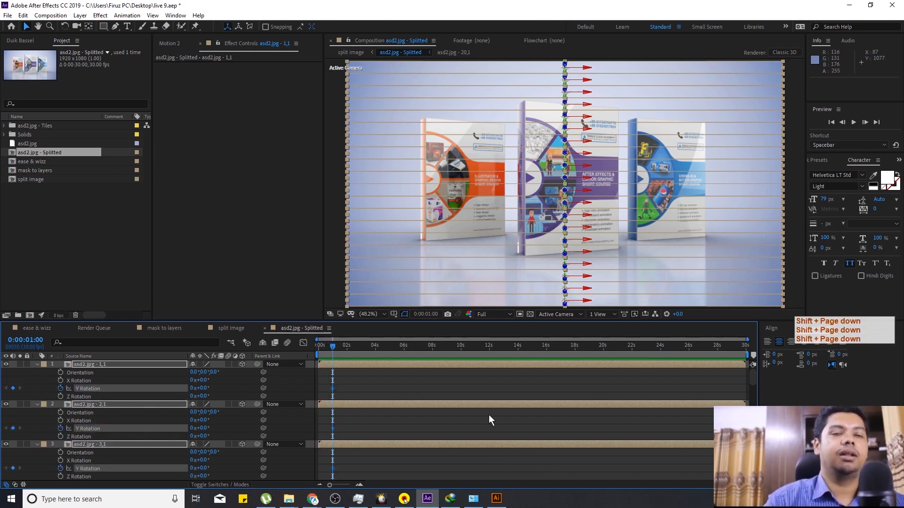
{"action": "key", "text": "shift+Page_Up"}
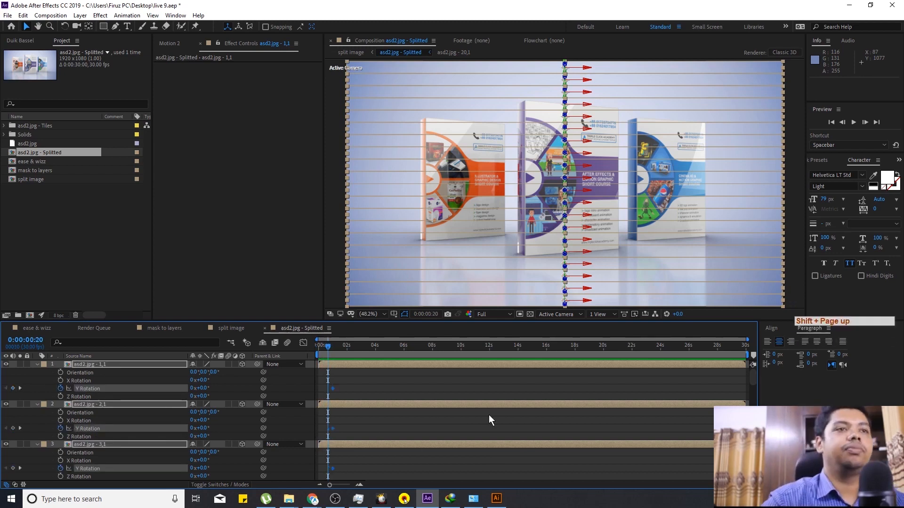
{"action": "left_click", "coordinate": [200, 388]}
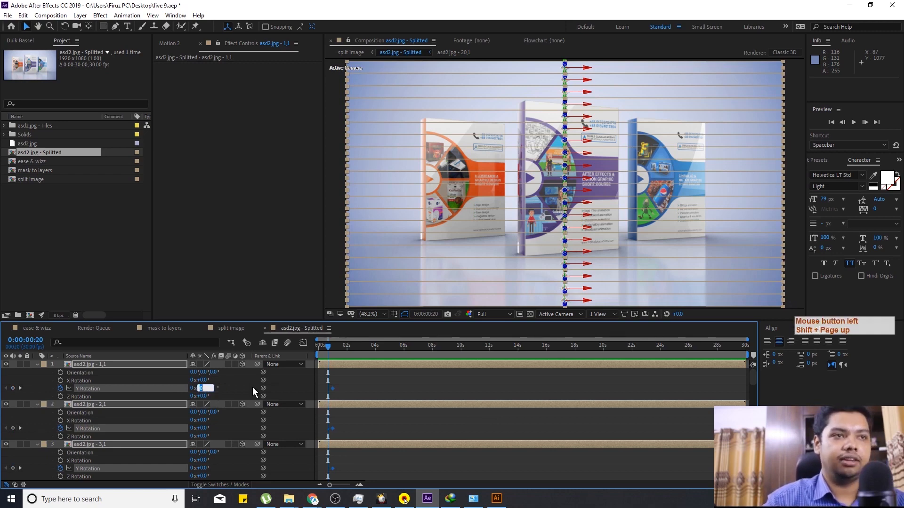
{"action": "type", "text": "90"}
{"action": "key", "text": "Return"}
{"action": "left_click", "coordinate": [391, 415]}
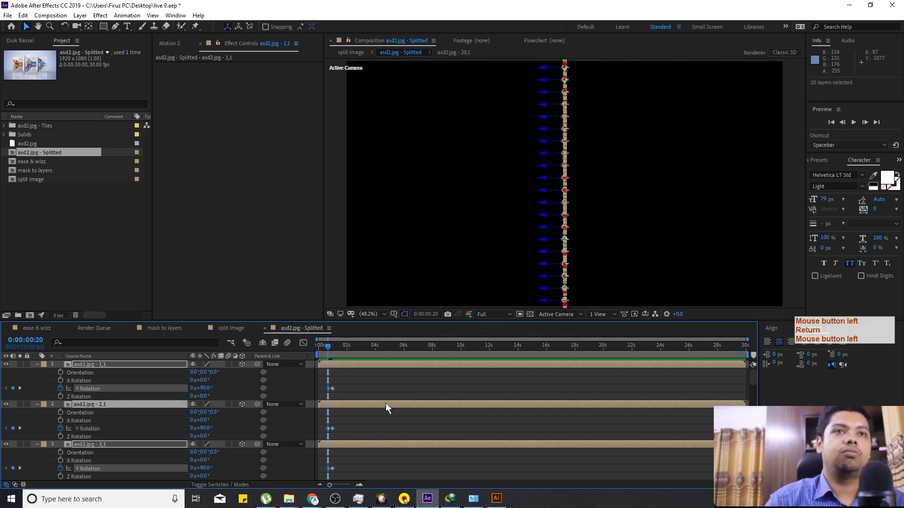
{"action": "left_click", "coordinate": [358, 391]}
{"action": "key", "text": "Return"}
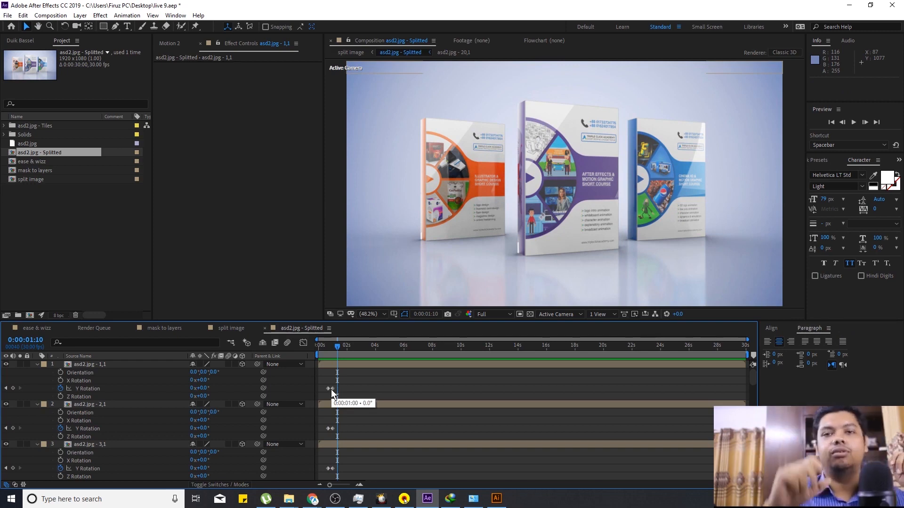
- Select all strip layers in the composition and open the Dojo_Shifter_v2.0 script
{"action": "key", "text": "ctrl+a"}
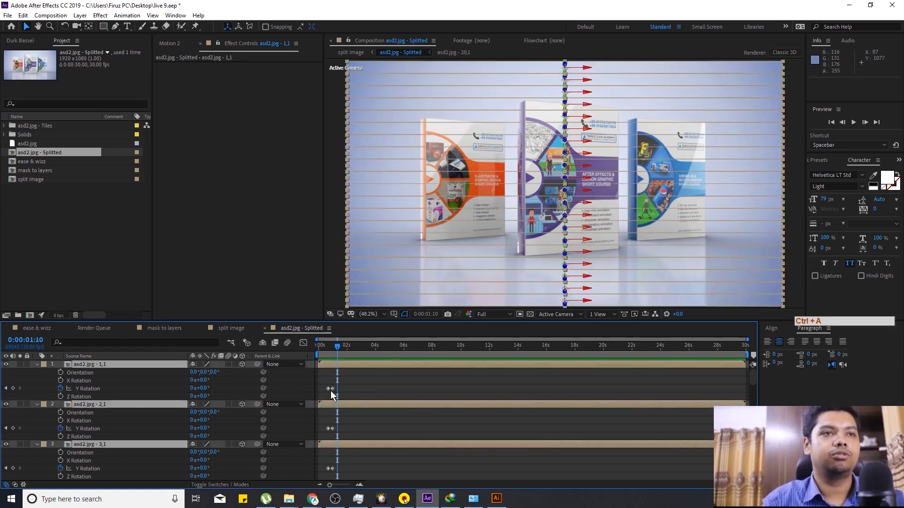
{"action": "left_click", "coordinate": [175, 15]}
{"action": "scroll", "coordinate": [292, 470], "scroll_direction": "down", "scroll_amount": 3}
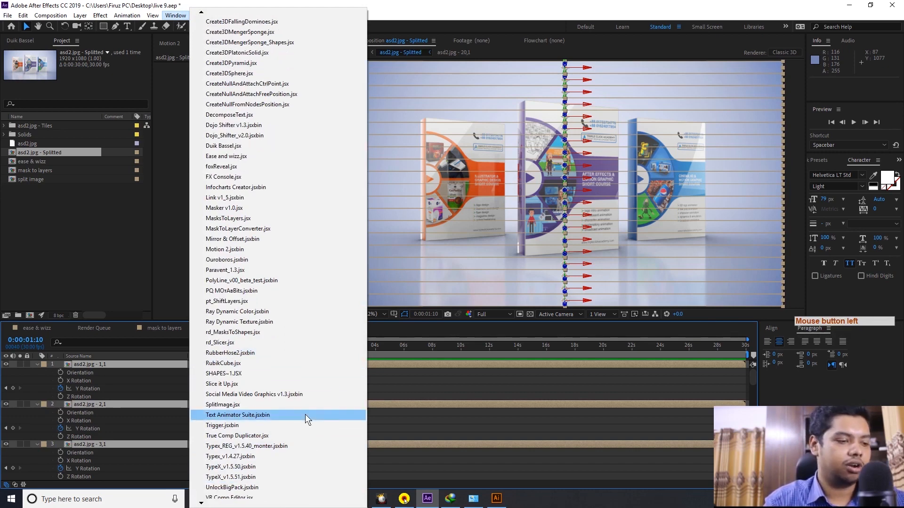
{"action": "key", "text": "d"}
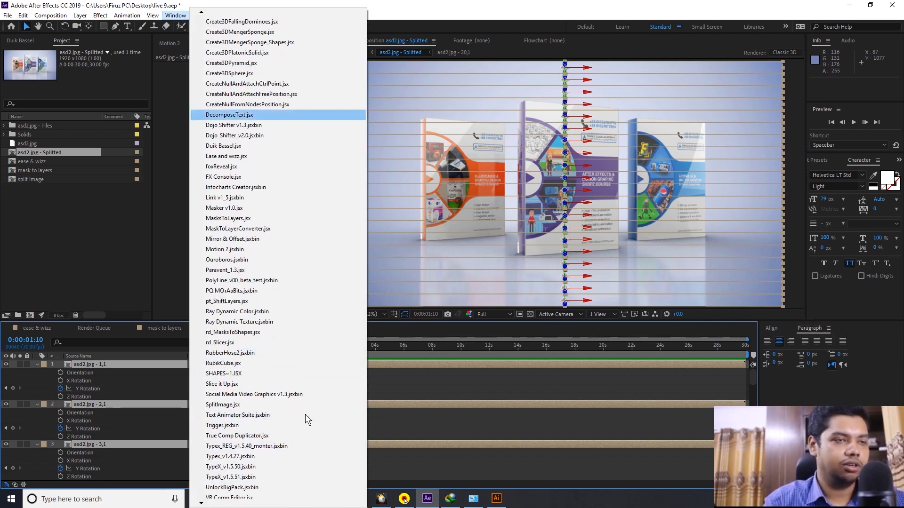
{"action": "left_click", "coordinate": [251, 136]}
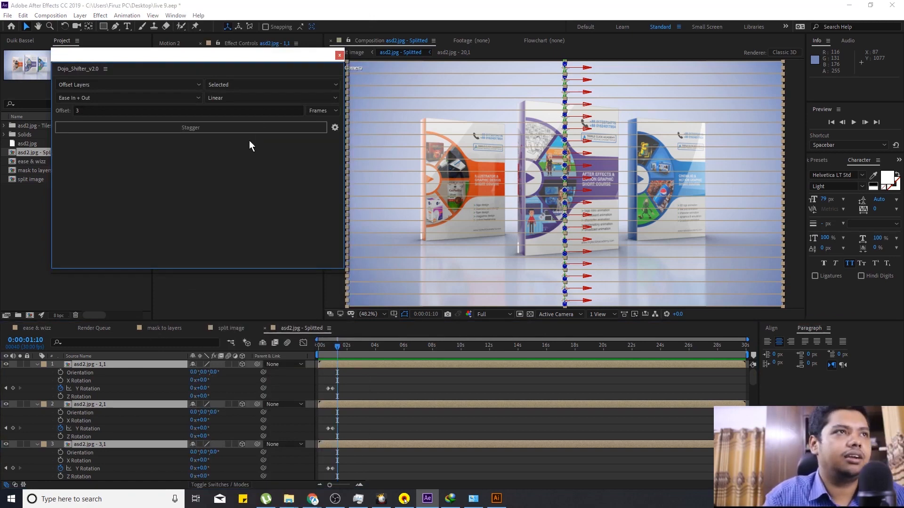
- Examine Dojo Shifter's choices for shift mode, layer order, easing direction and easing curve
{"action": "left_click", "coordinate": [166, 86]}
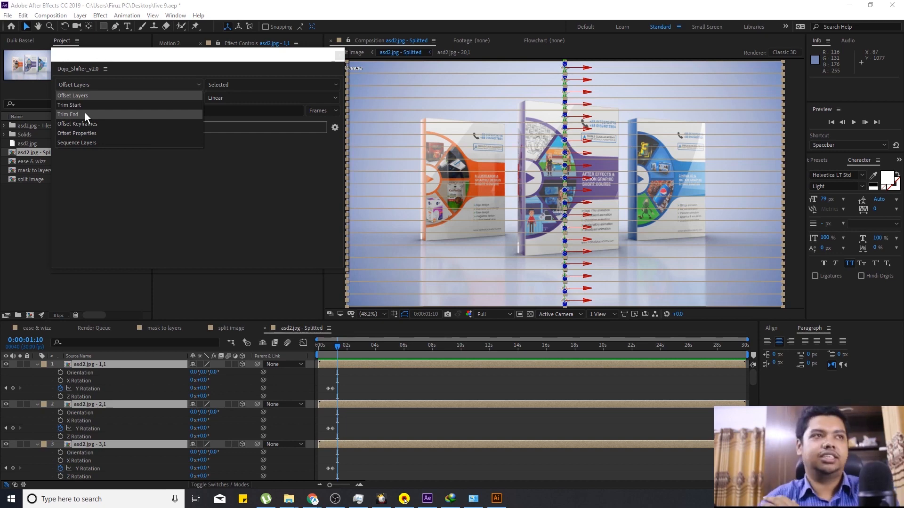
{"action": "left_click", "coordinate": [71, 95]}
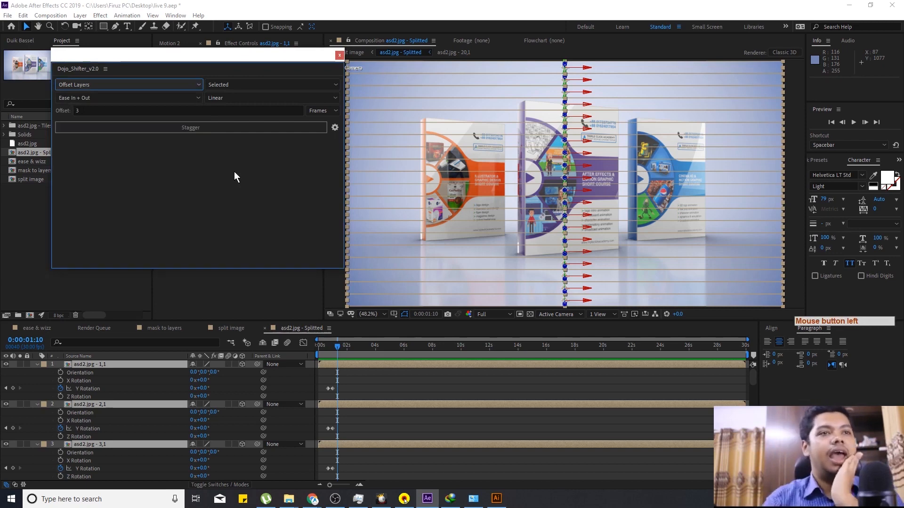
{"action": "left_click", "coordinate": [235, 86]}
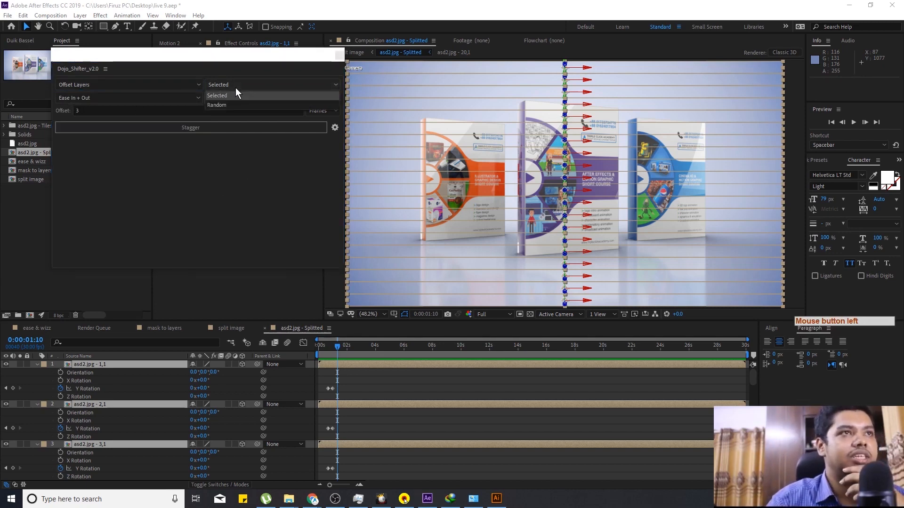
{"action": "left_click", "coordinate": [235, 86]}
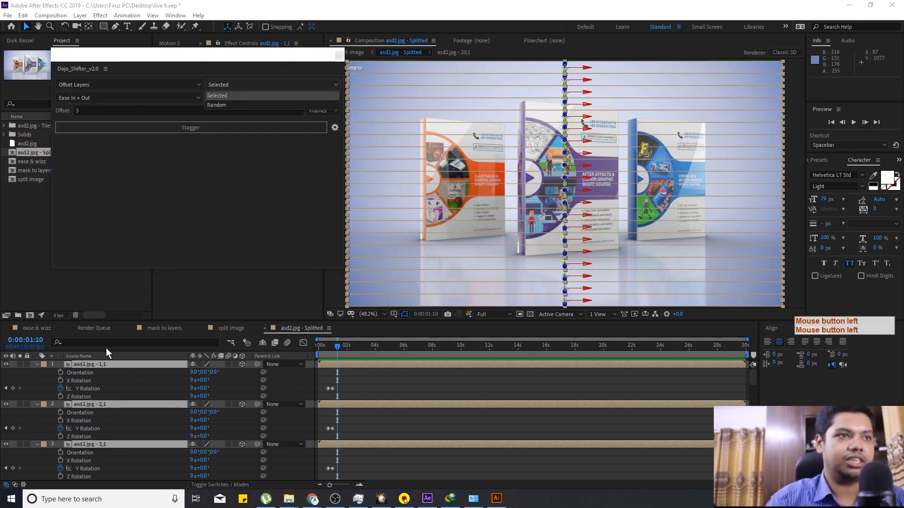
{"action": "left_click", "coordinate": [222, 58]}
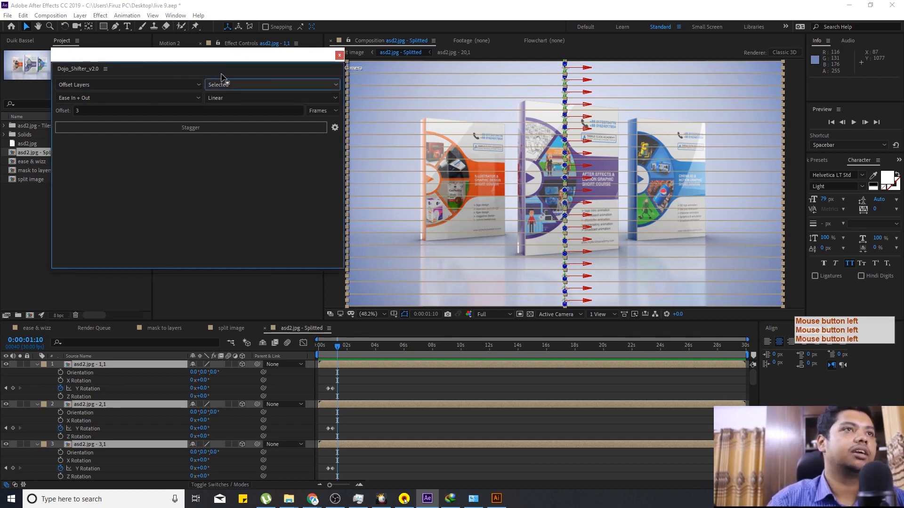
{"action": "left_click", "coordinate": [129, 96]}
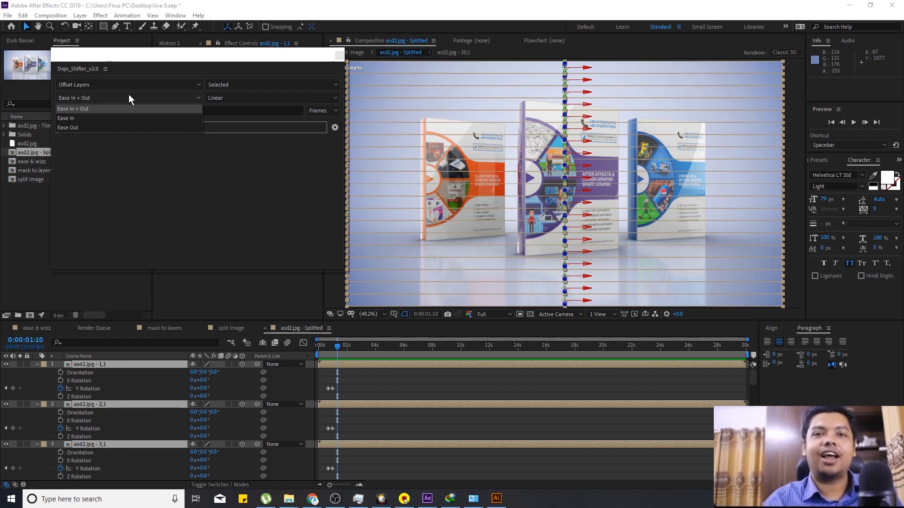
{"action": "left_click", "coordinate": [126, 224]}
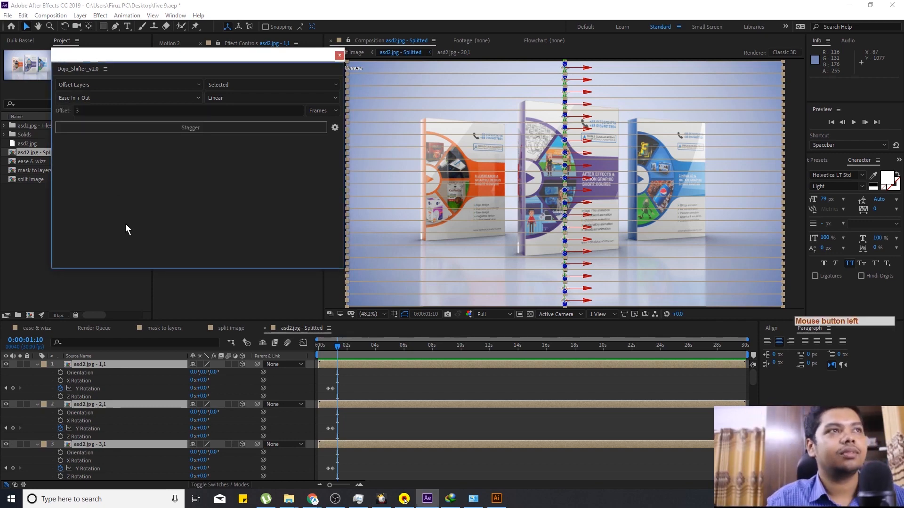
{"action": "left_click", "coordinate": [233, 97]}
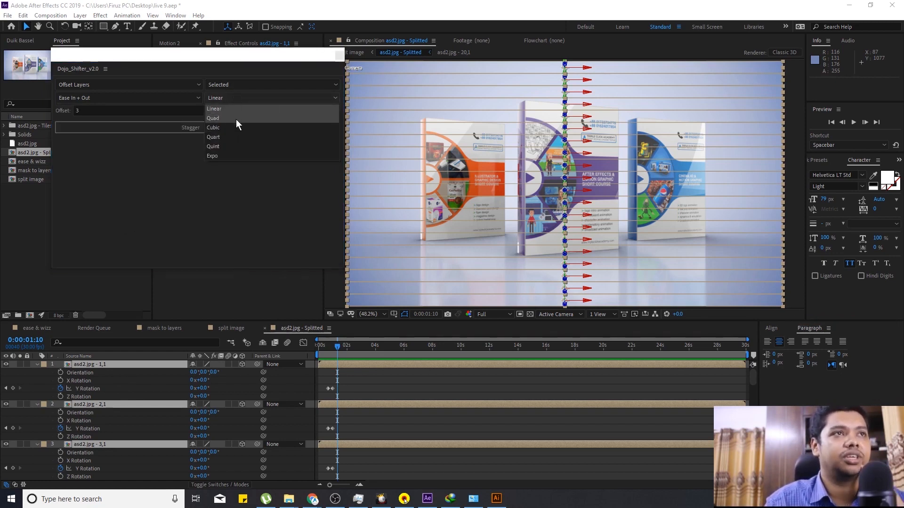
{"action": "left_click", "coordinate": [226, 175]}
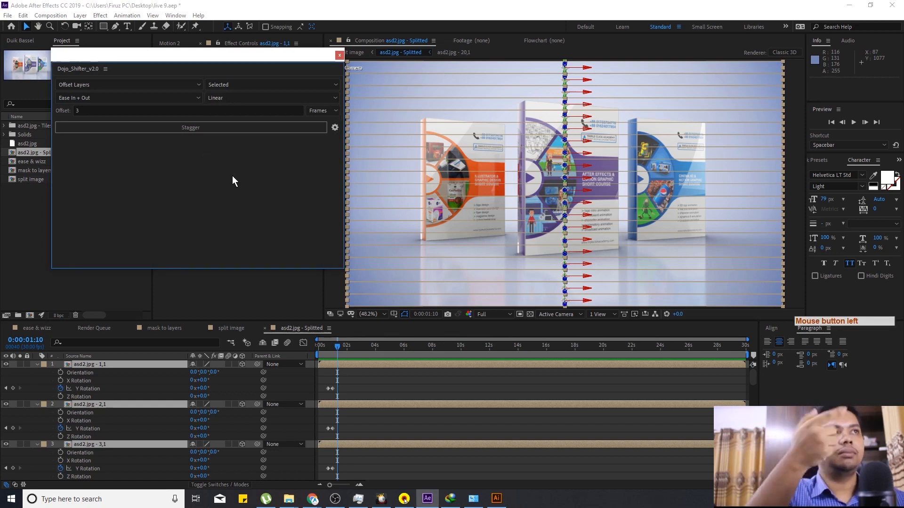
- Stagger the selected layers with Offset Layers in Selected order, Ease In + Out, Linear, at an offset of 3 frames
{"action": "left_click", "coordinate": [223, 110]}
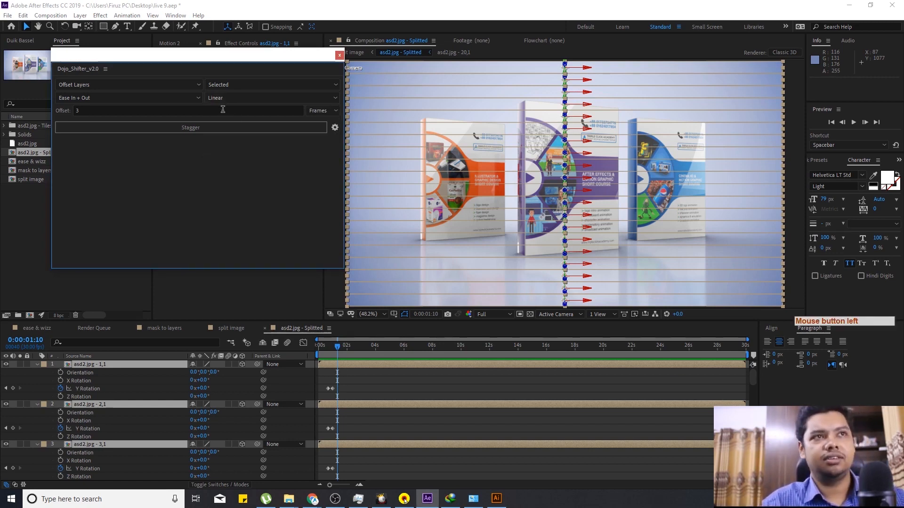
{"action": "left_click", "coordinate": [223, 109]}
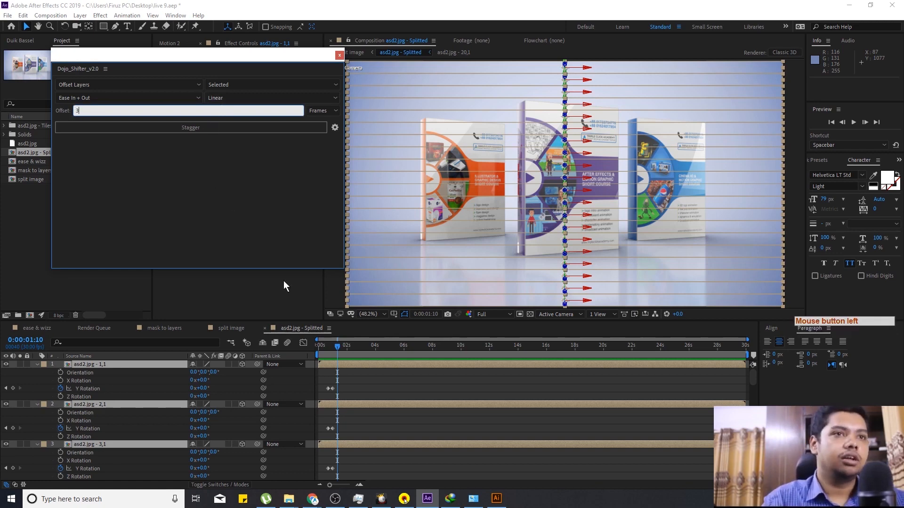
{"action": "left_click", "coordinate": [272, 256]}
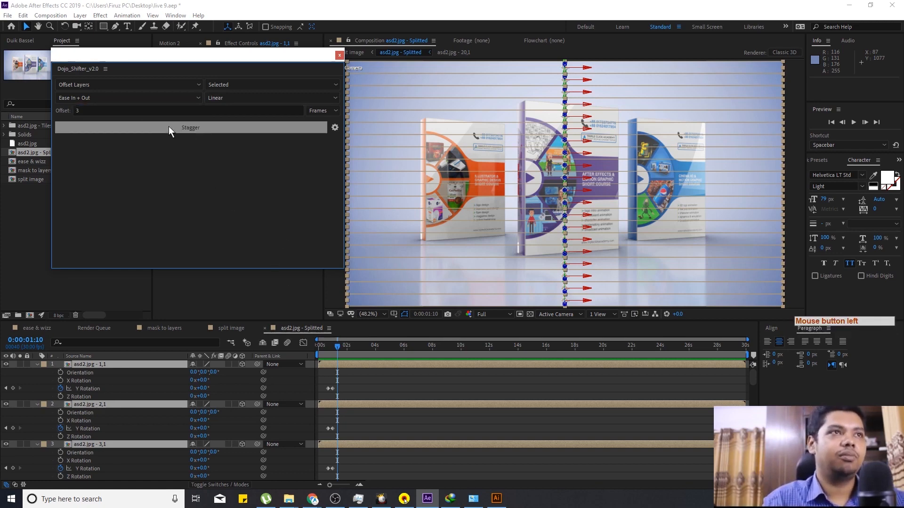
{"action": "left_click", "coordinate": [195, 129]}
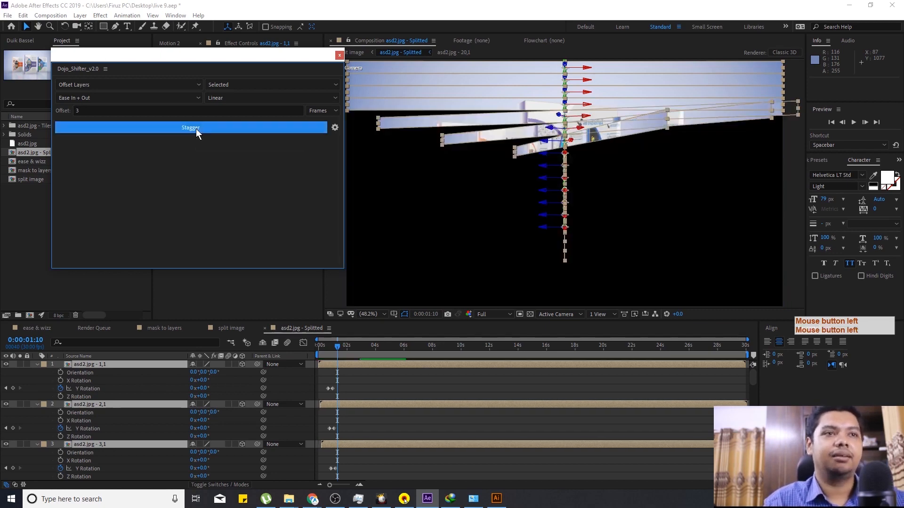
- Preview the staggered strip rotation from the start of the timeline and close Dojo Shifter
{"action": "left_click", "coordinate": [375, 368]}
{"action": "left_click_drag", "start_coordinate": [337, 350], "coordinate": [182, 352]}
{"action": "key", "text": "space"}
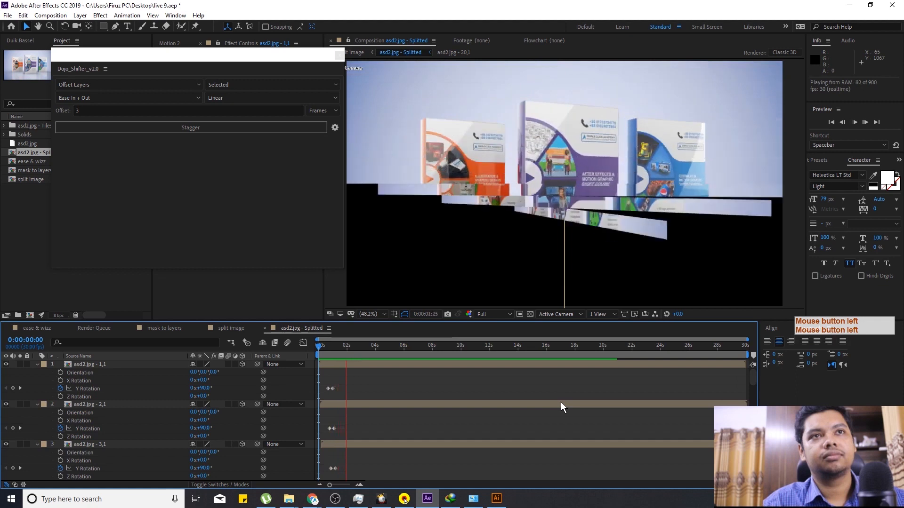
{"action": "left_click_drag", "start_coordinate": [370, 351], "coordinate": [282, 355]}
{"action": "key", "text": "space"}
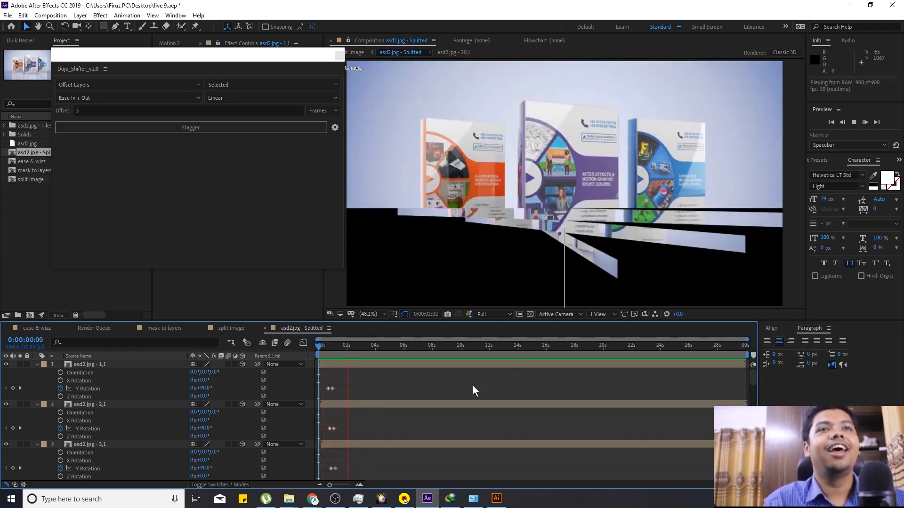
{"action": "key", "text": "space"}
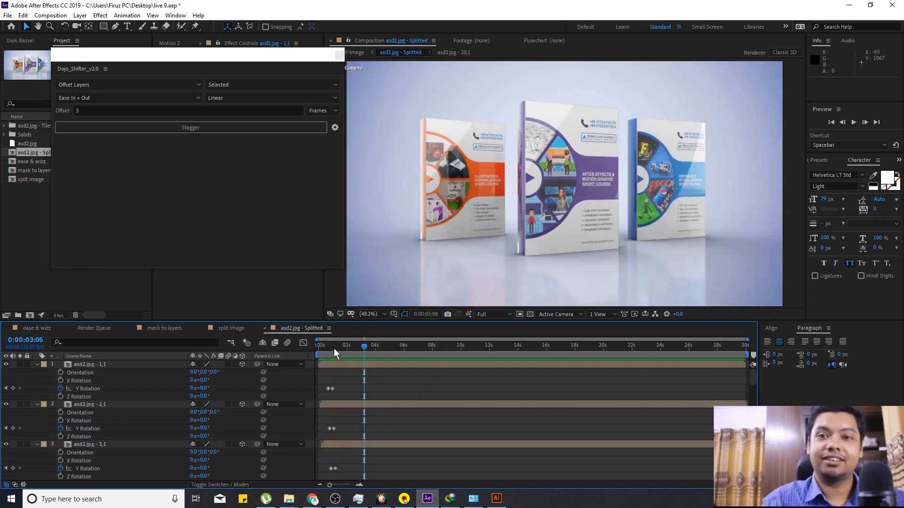
{"action": "left_click", "coordinate": [340, 56]}
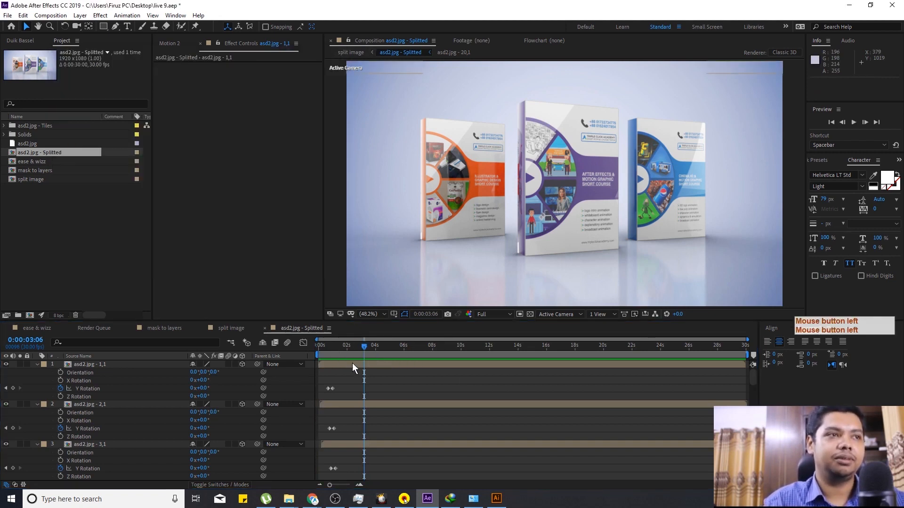
- Open the first strip's composition asd2.jpg - 1,1 and import AI-9.png from the Designs folder
{"action": "double_click", "coordinate": [352, 364]}
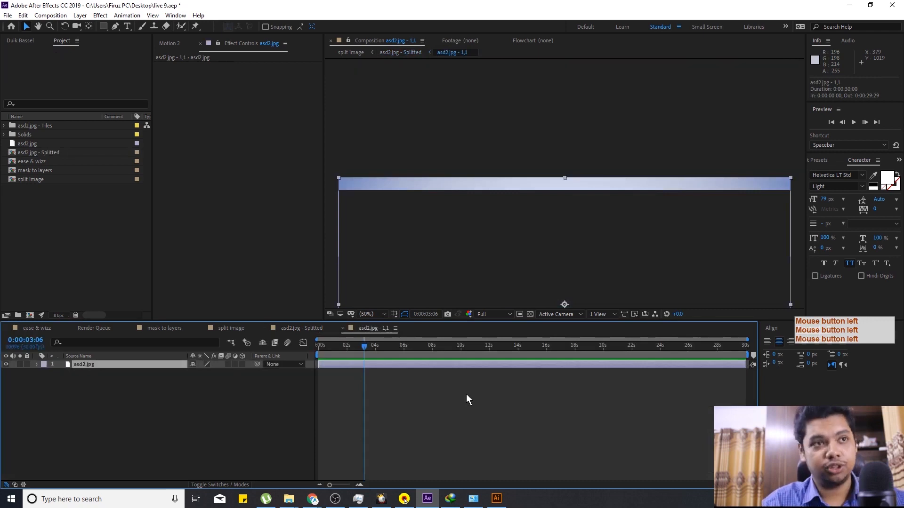
{"action": "left_click", "coordinate": [14, 241]}
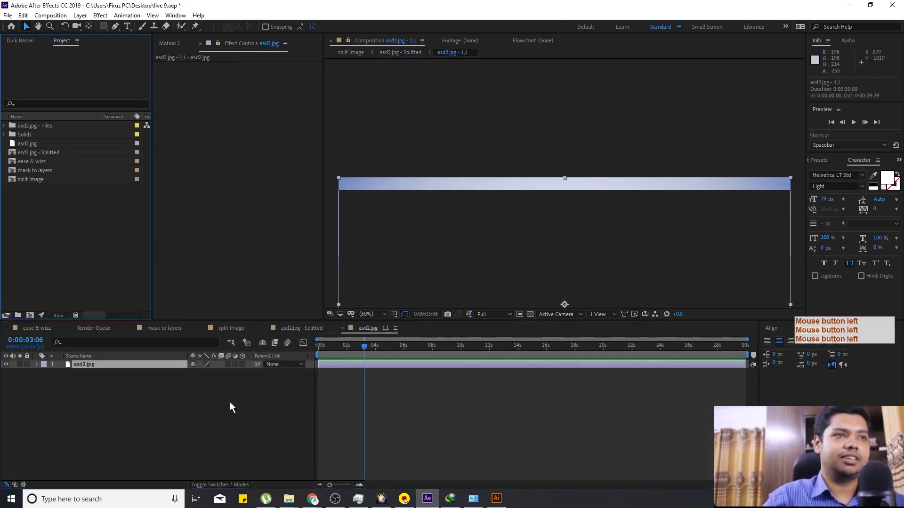
{"action": "double_click", "coordinate": [38, 227]}
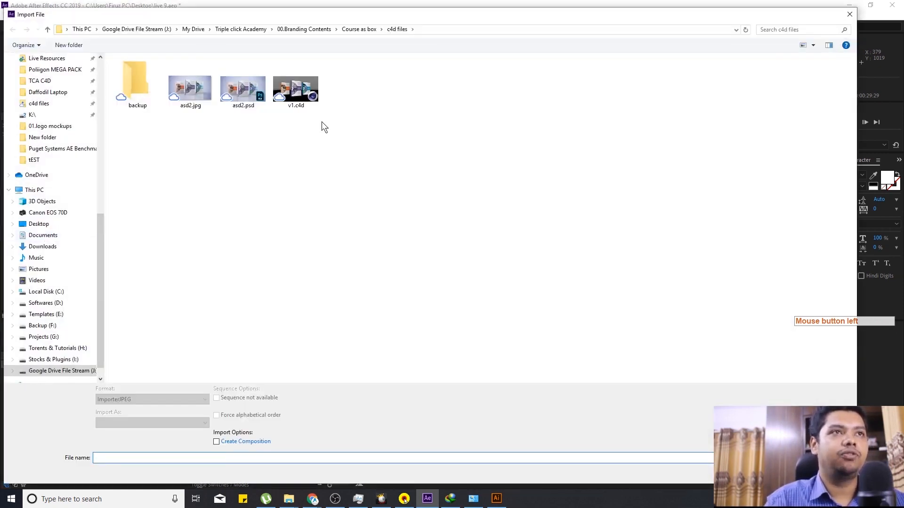
{"action": "left_click", "coordinate": [346, 29]}
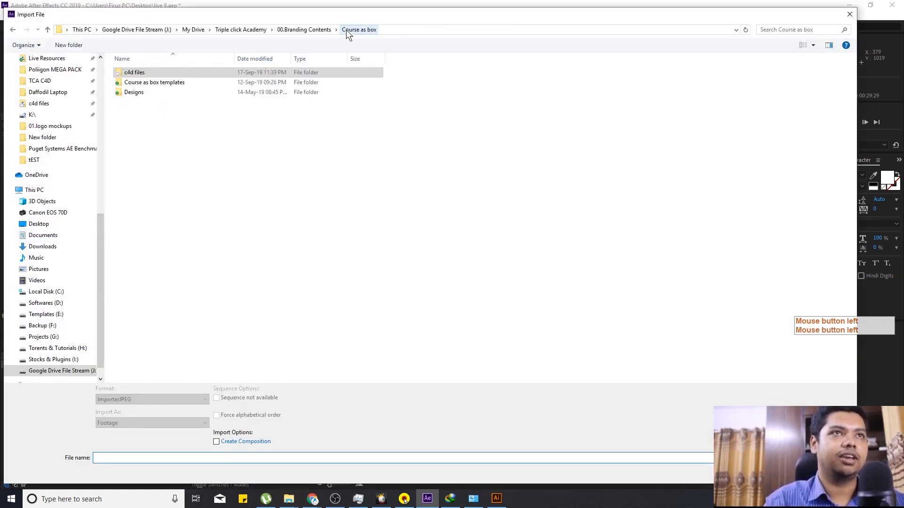
{"action": "double_click", "coordinate": [143, 92]}
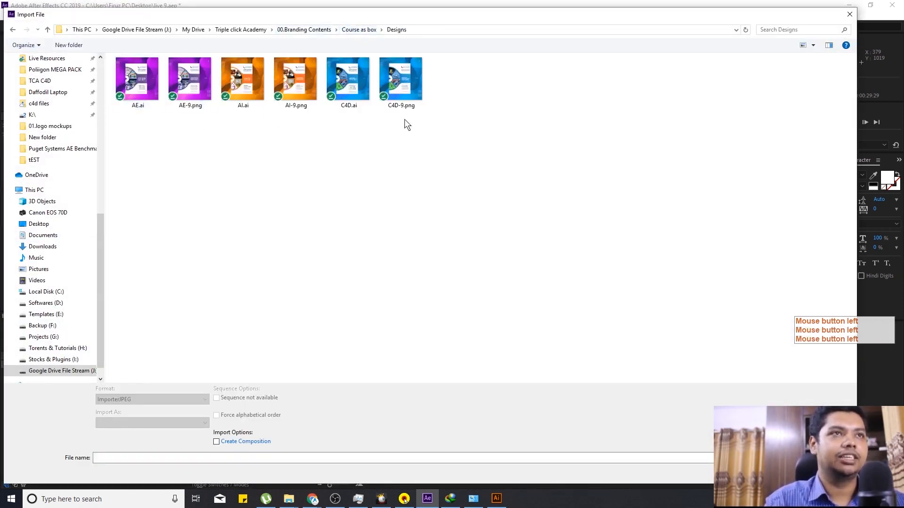
{"action": "left_click", "coordinate": [297, 80]}
{"action": "key", "text": "Return"}
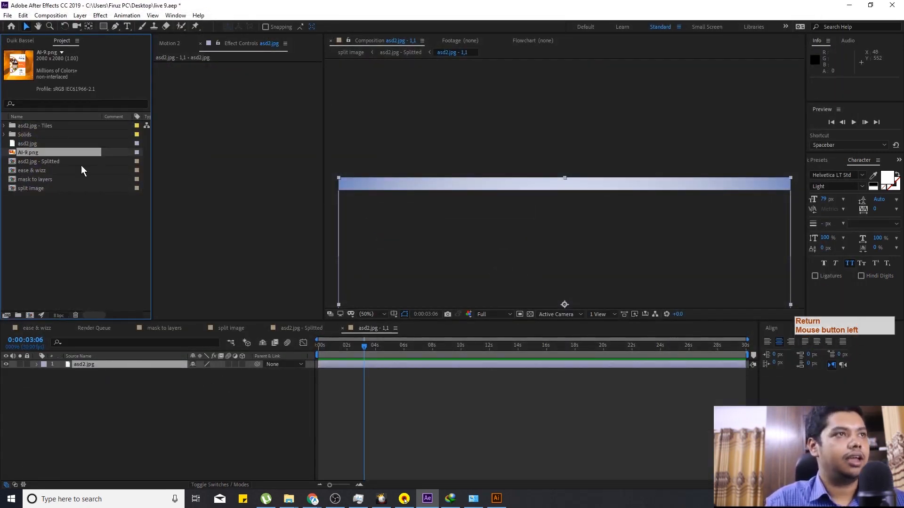
- Place AI-9.png above asd2.jpg in the strip composition and return to the asd2.jpg - Splitted composition
{"action": "left_click_drag", "start_coordinate": [64, 153], "coordinate": [99, 369]}
{"action": "key", "text": "comma"}
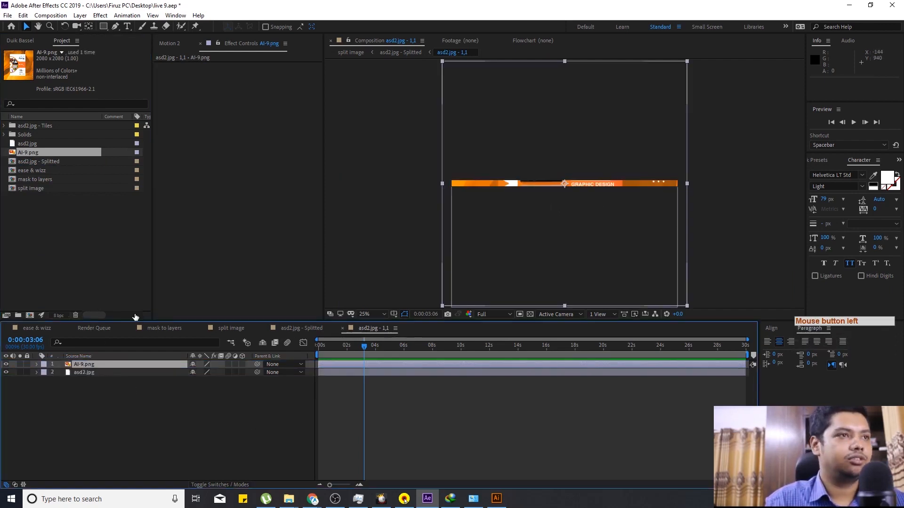
{"action": "left_click", "coordinate": [300, 328]}
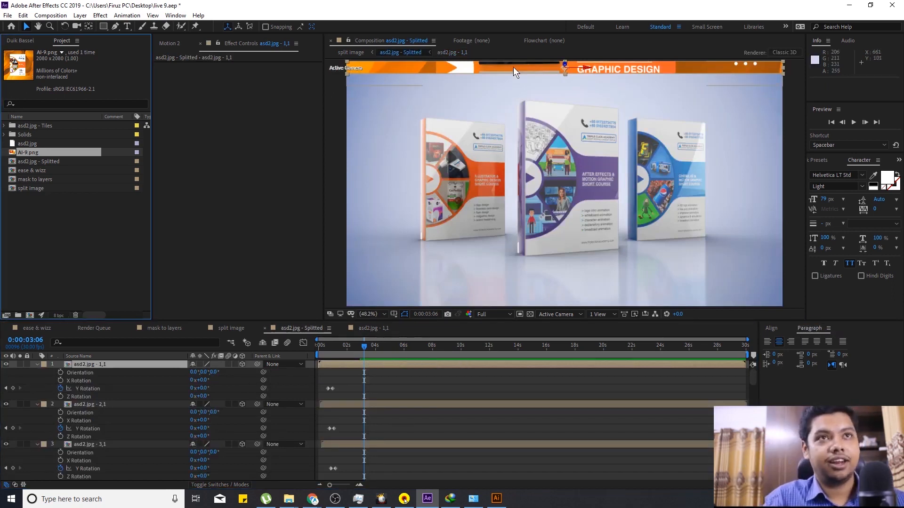
- Expand the asd2.jpg - Tiles folder, undo placing AI-9.png in the first strip, and clear the layer selection
{"action": "left_click", "coordinate": [4, 125]}
{"action": "key", "text": "ctrl+z"}
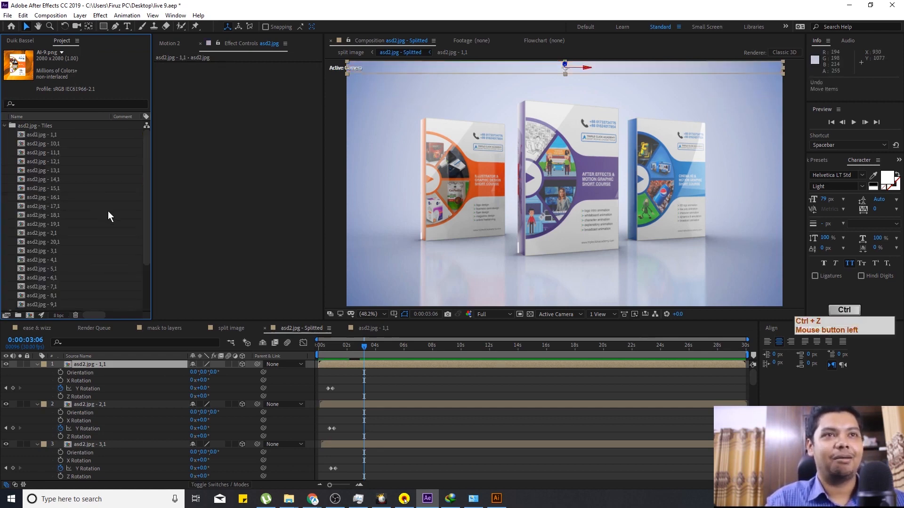
{"action": "left_click", "coordinate": [495, 406]}
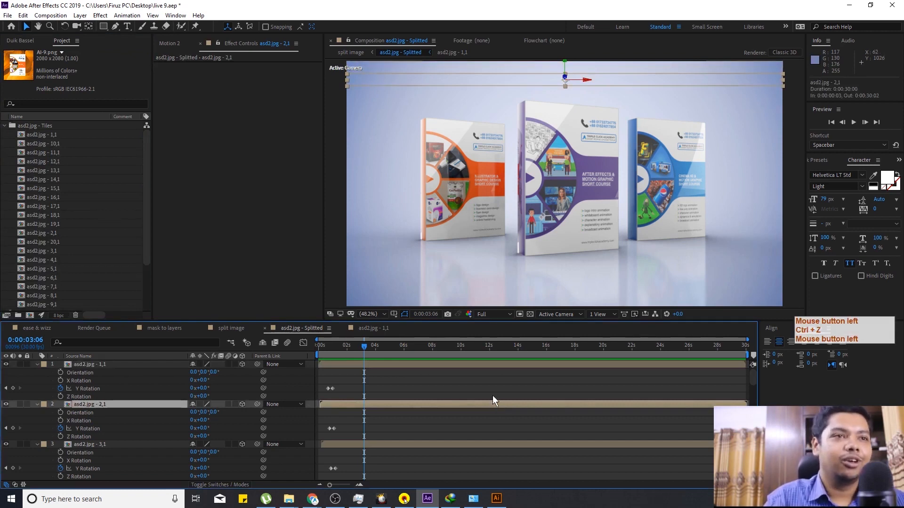
{"action": "left_click", "coordinate": [493, 392]}
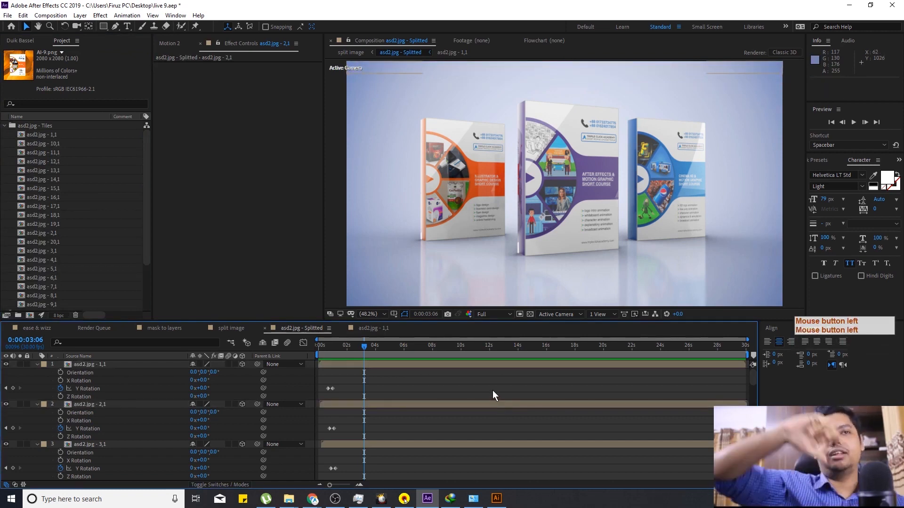